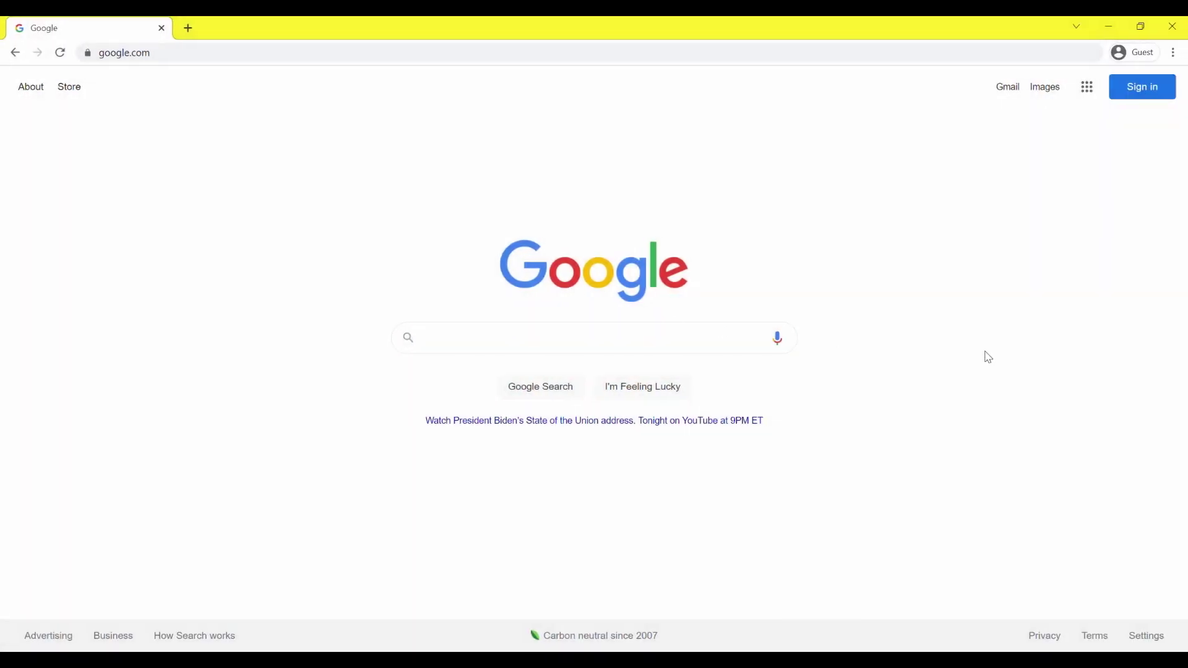
Search Google for 'apple' and open the 'Apple - Official Site' result
click(557, 337)
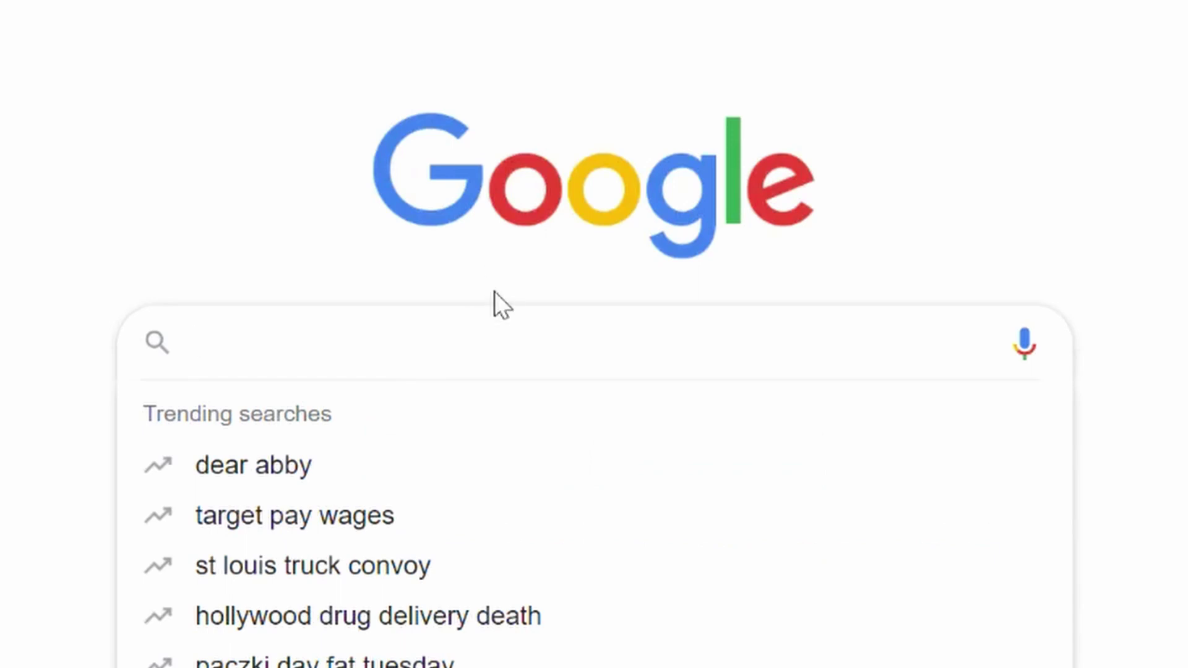
text(apple)
key(Return)
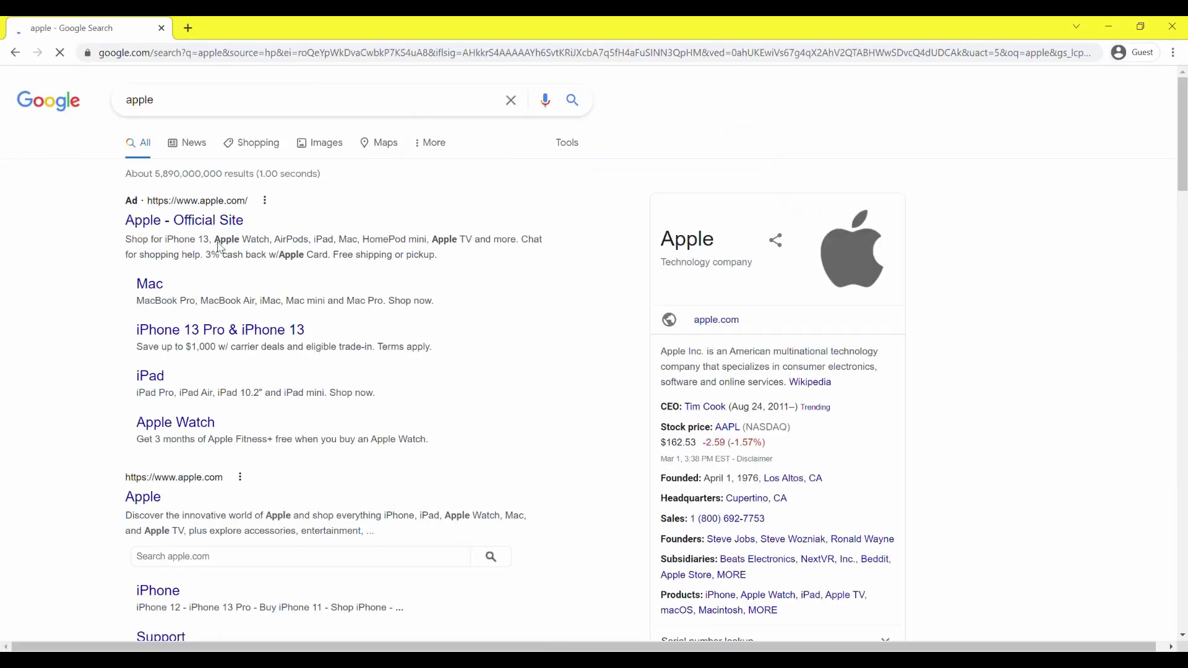
click(149, 500)
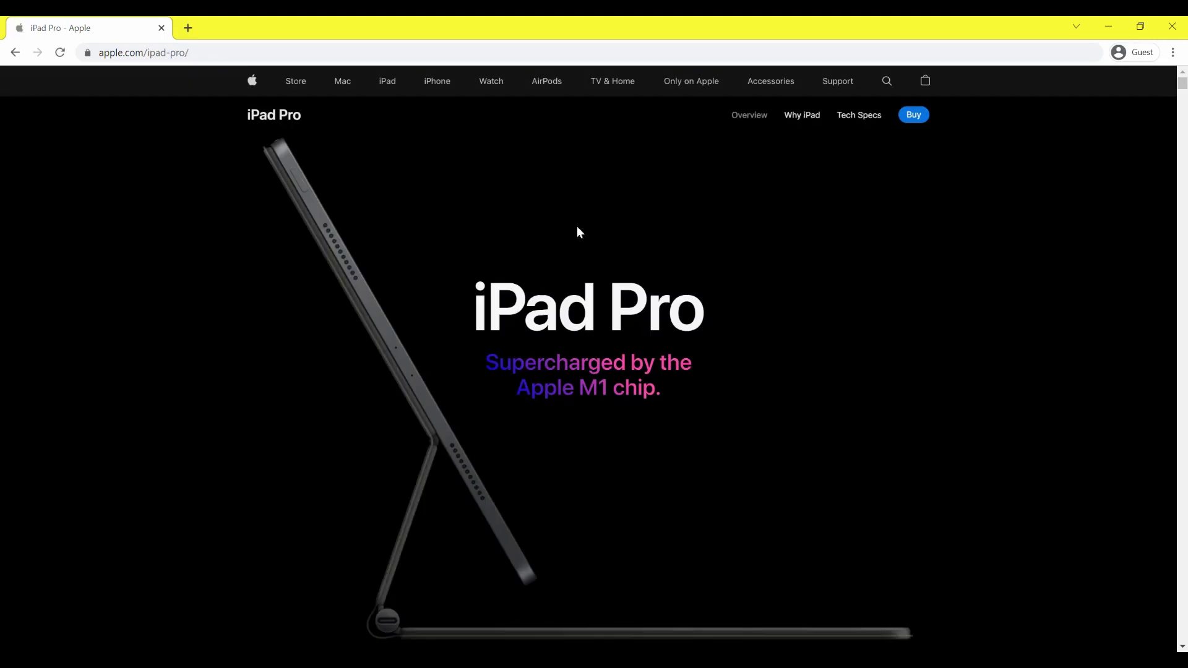
Browse to the Mac overview, highlight MacBook Pro's $1999 starting price, then open Mac Pro
click(913, 114)
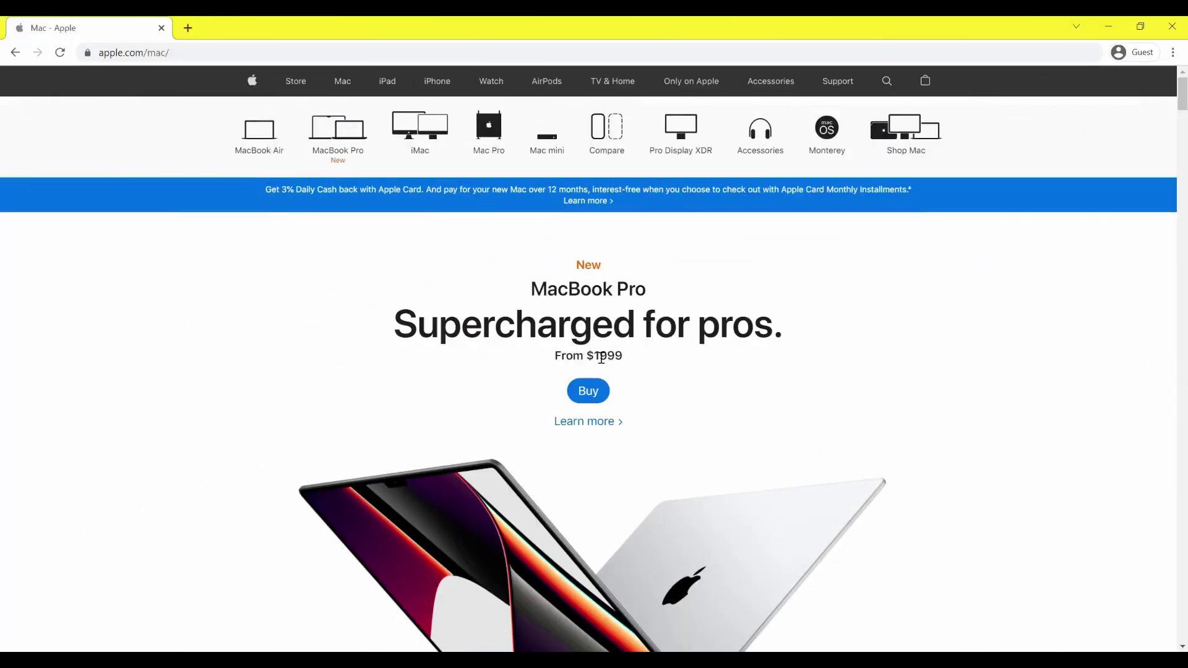
drag(586, 357, 624, 356)
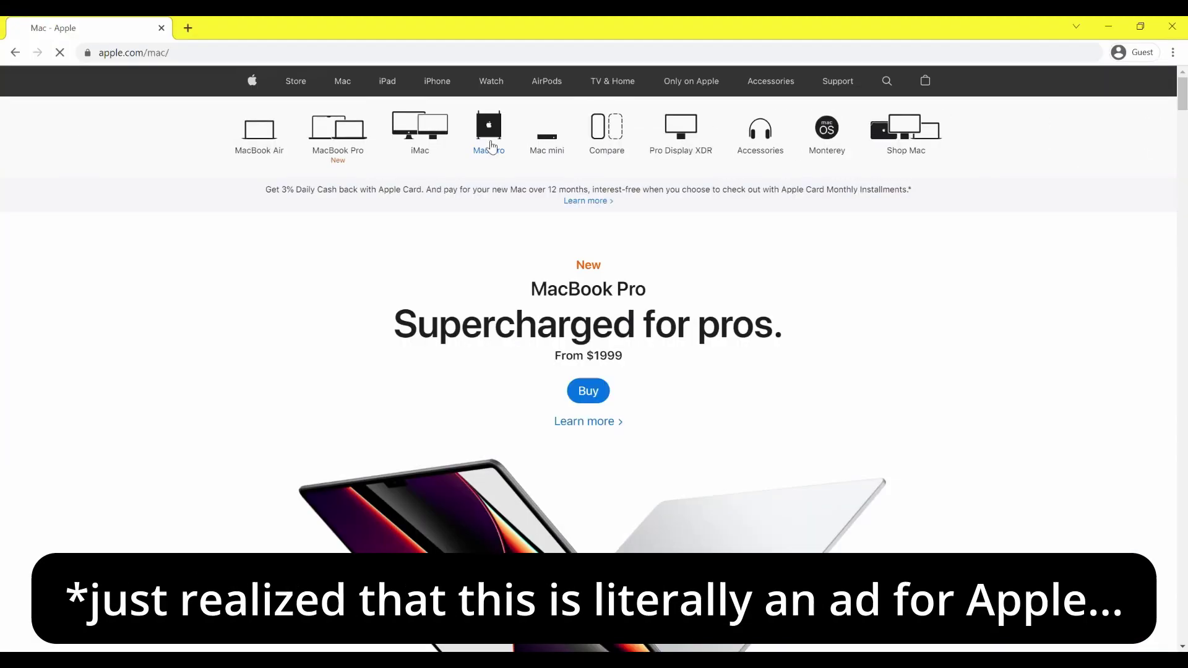
click(488, 140)
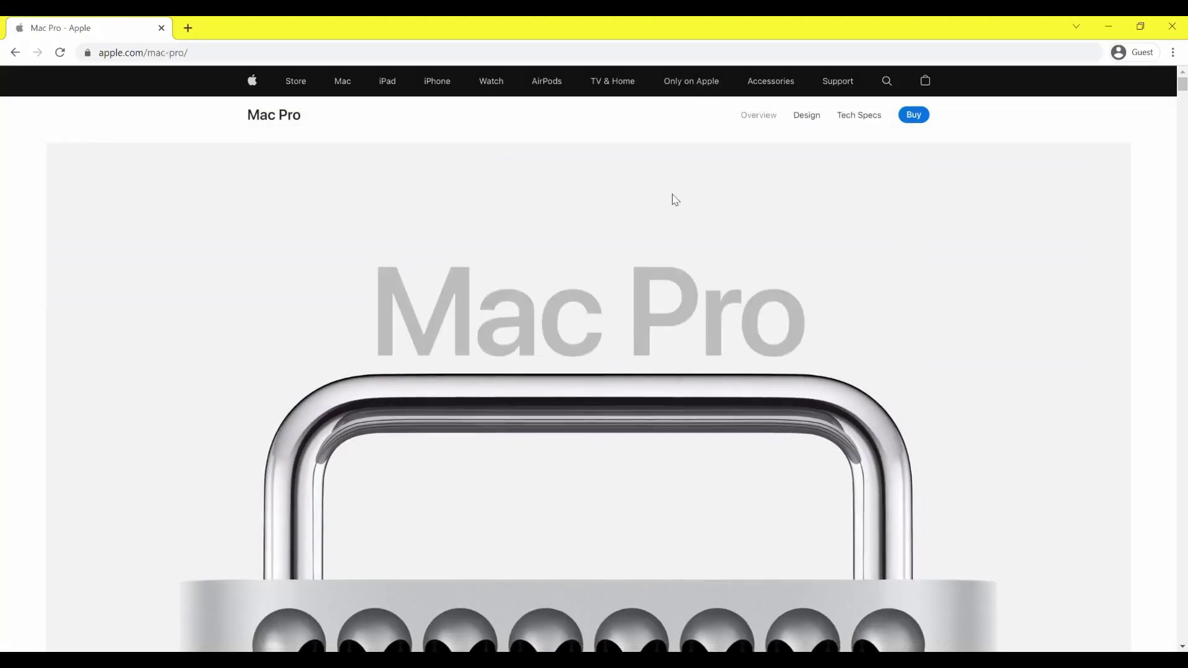
Configure the Mac Pro tower: 28-core Xeon, 1.5TB memory, two Radeon Pro W6900X, totalling $55,047.99
click(914, 114)
scroll(595, 371, down, 5)
scroll(595, 372, down, 3)
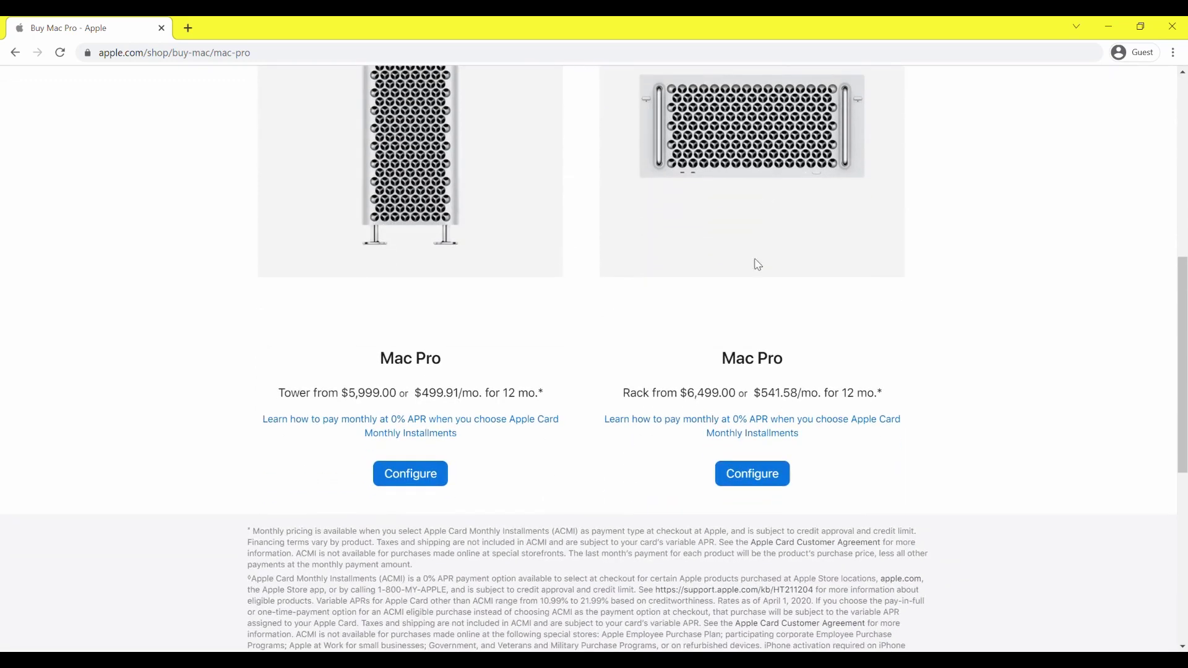
drag(358, 304, 555, 317)
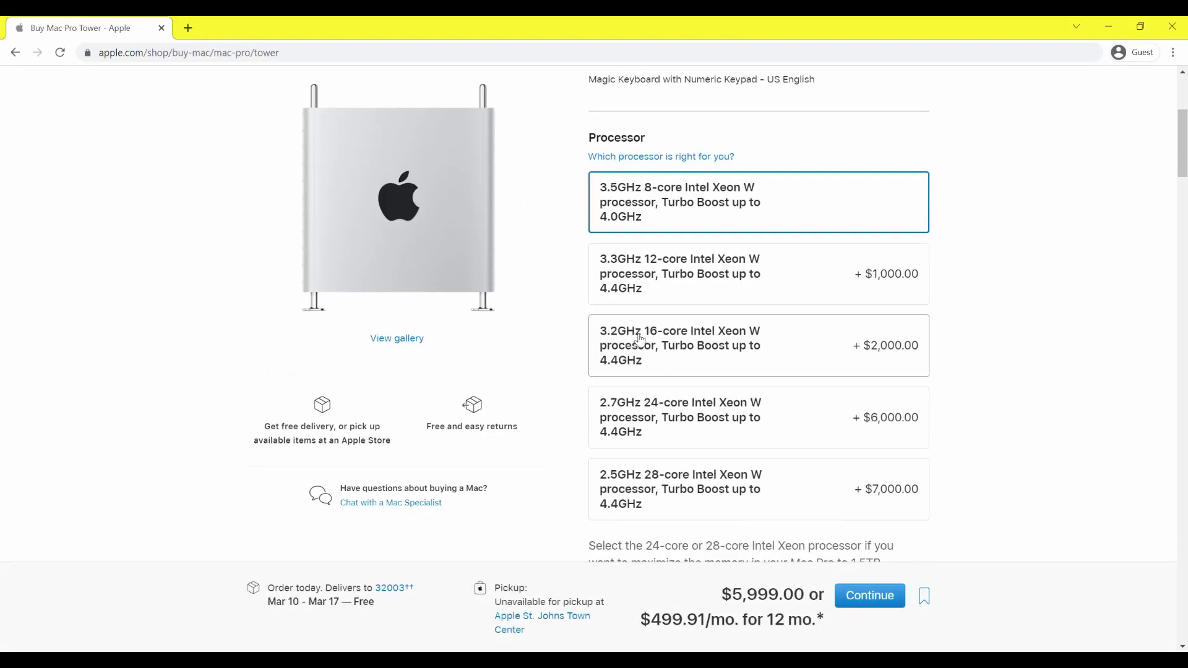
click(914, 286)
scroll(761, 325, down, 3)
scroll(761, 325, down, 3)
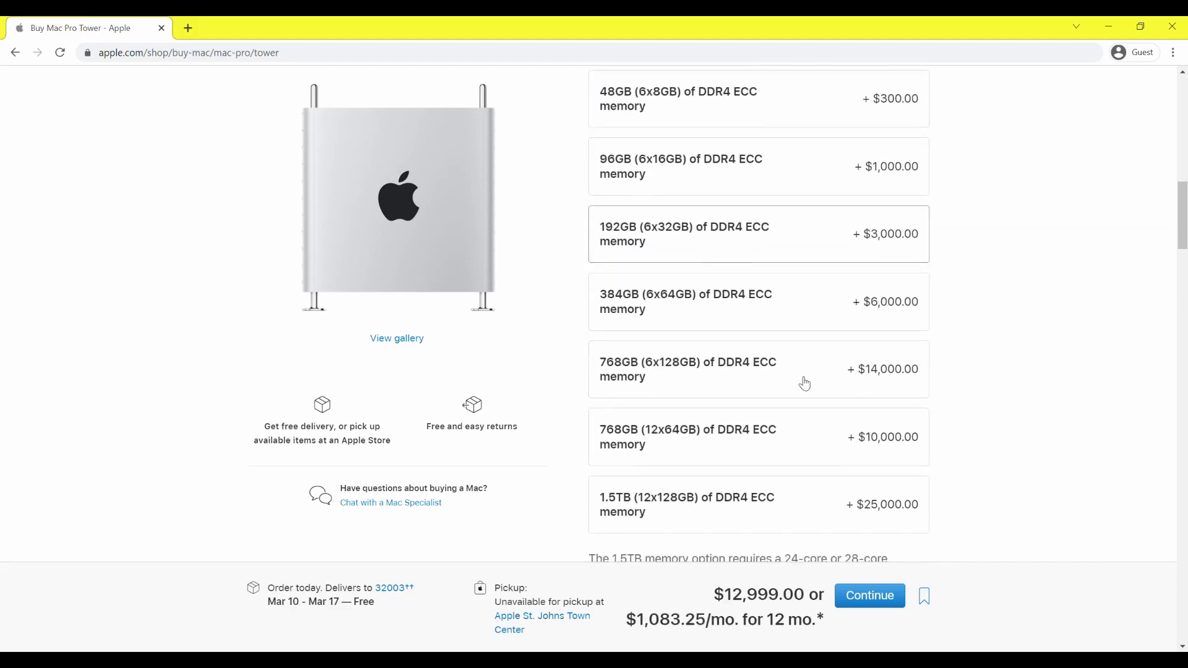
scroll(761, 325, down, 2)
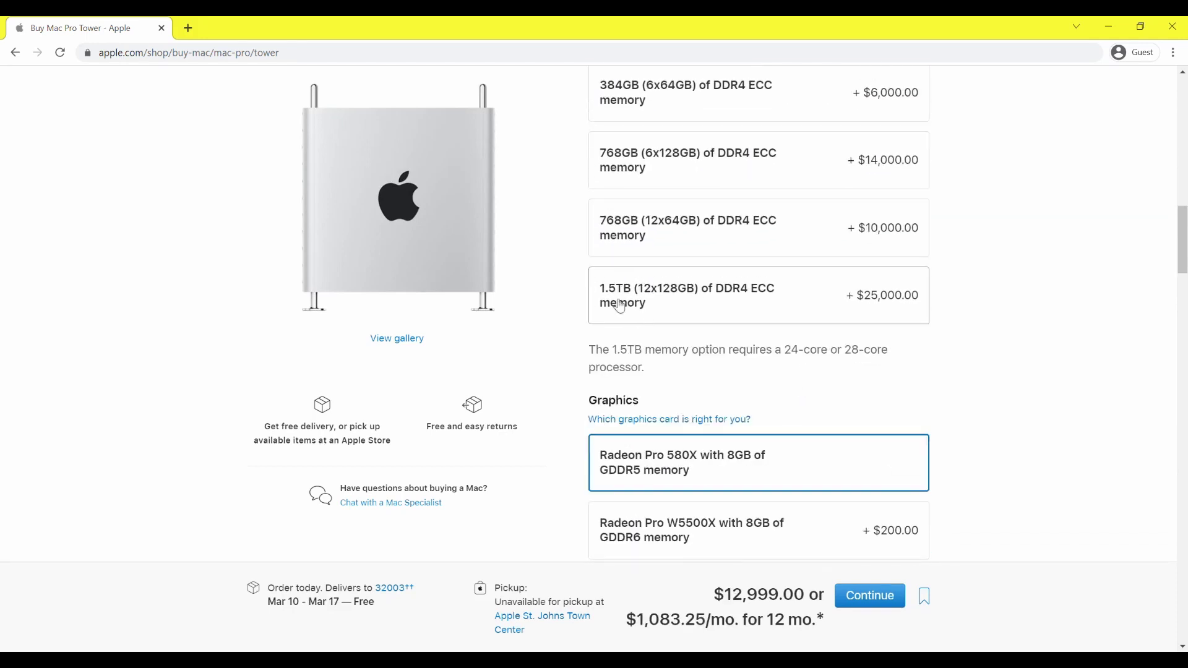
click(884, 302)
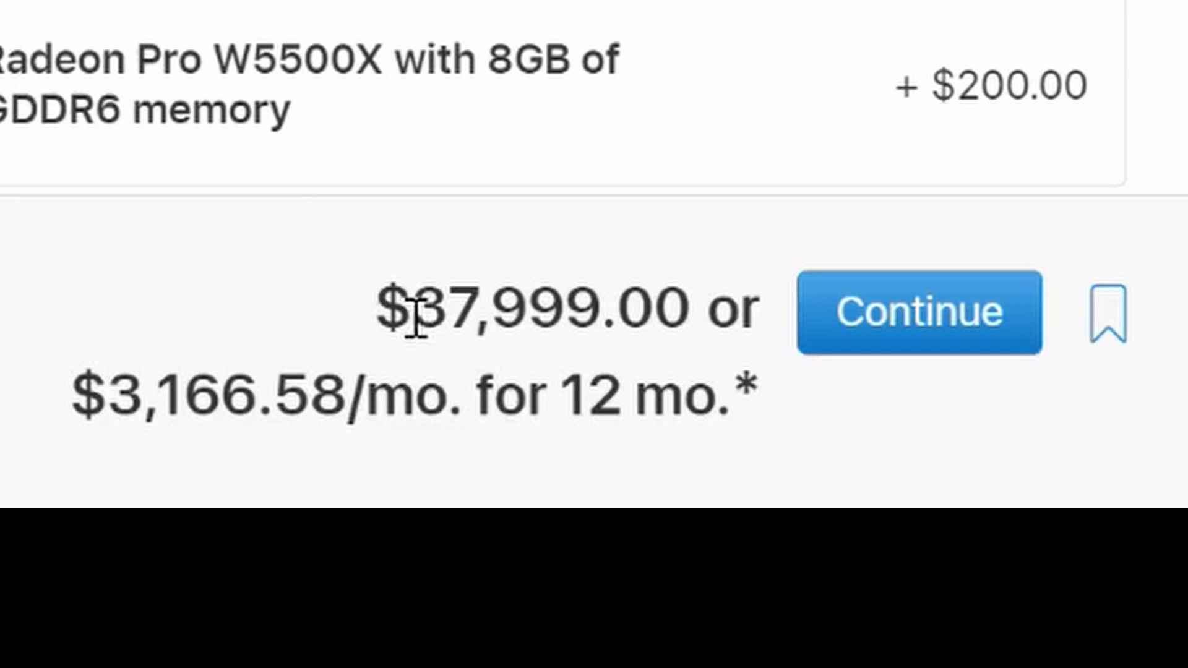
drag(381, 310, 668, 312)
click(701, 311)
scroll(727, 321, down, 5)
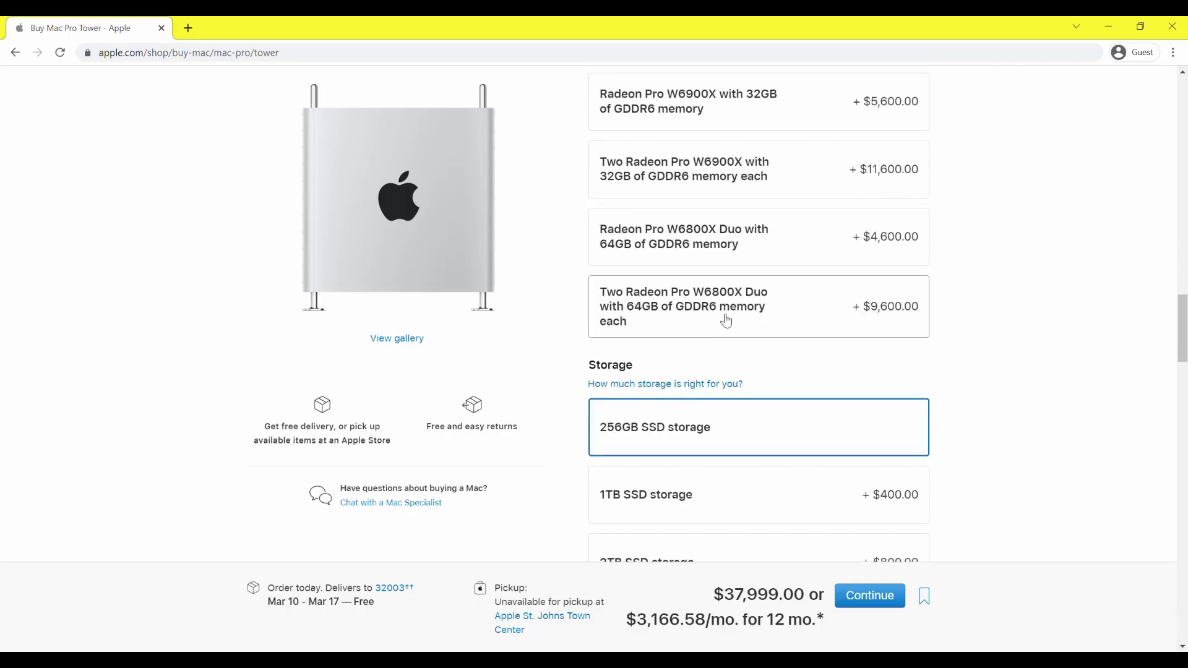
scroll(726, 320, up, 4)
scroll(789, 390, up, 2)
scroll(781, 392, down, 3)
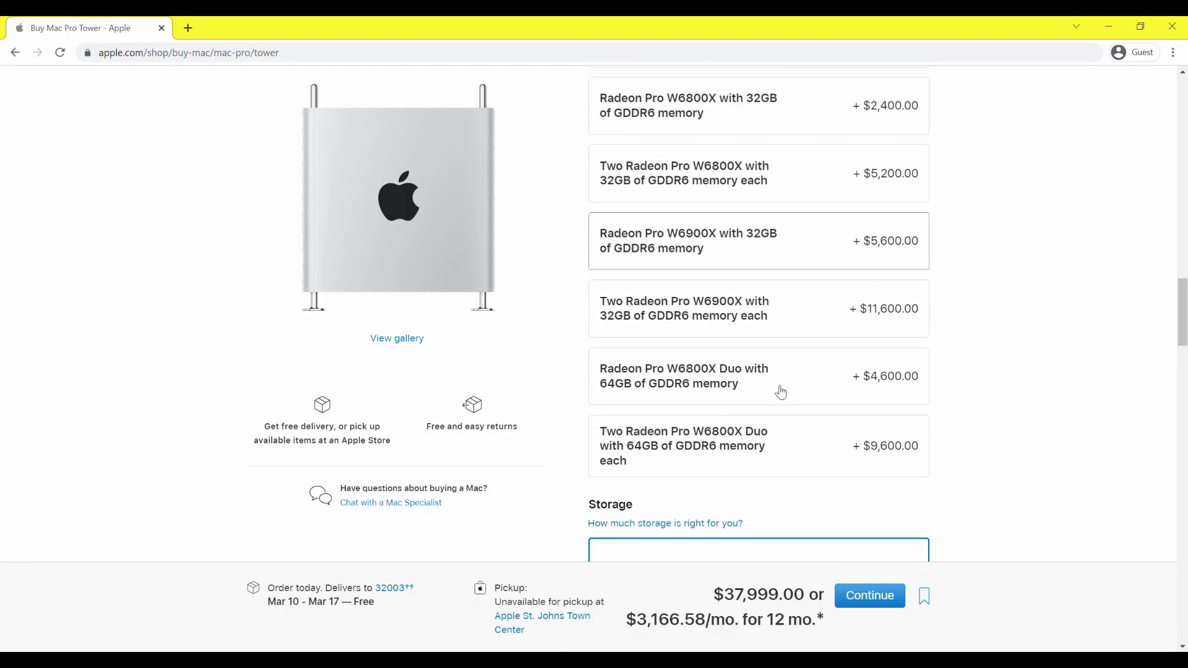
click(761, 308)
scroll(525, 367, down, 2)
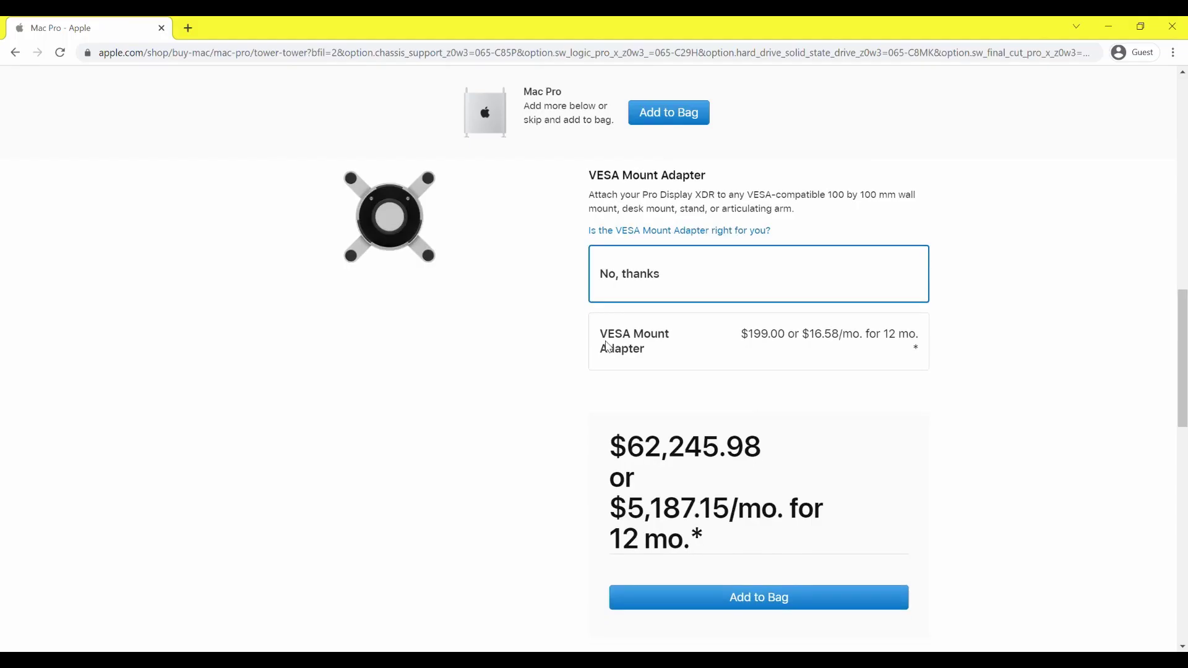
Select the VESA Mount Adapter and highlight the $62,444.98 total
click(685, 340)
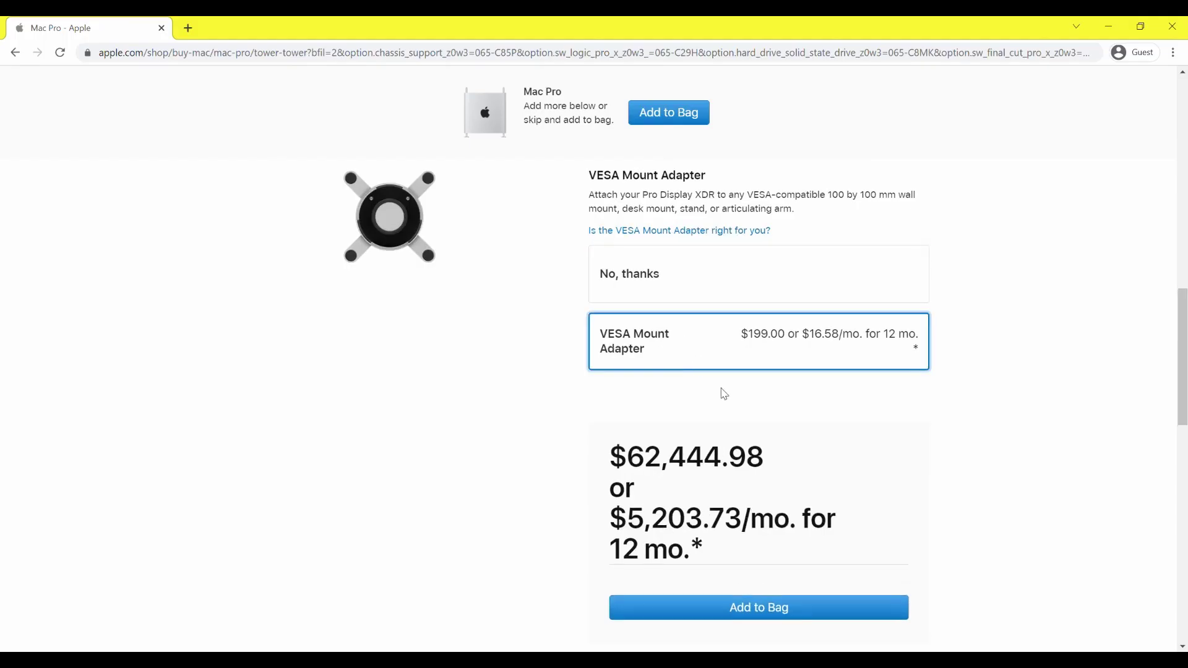
scroll(724, 394, down, 3)
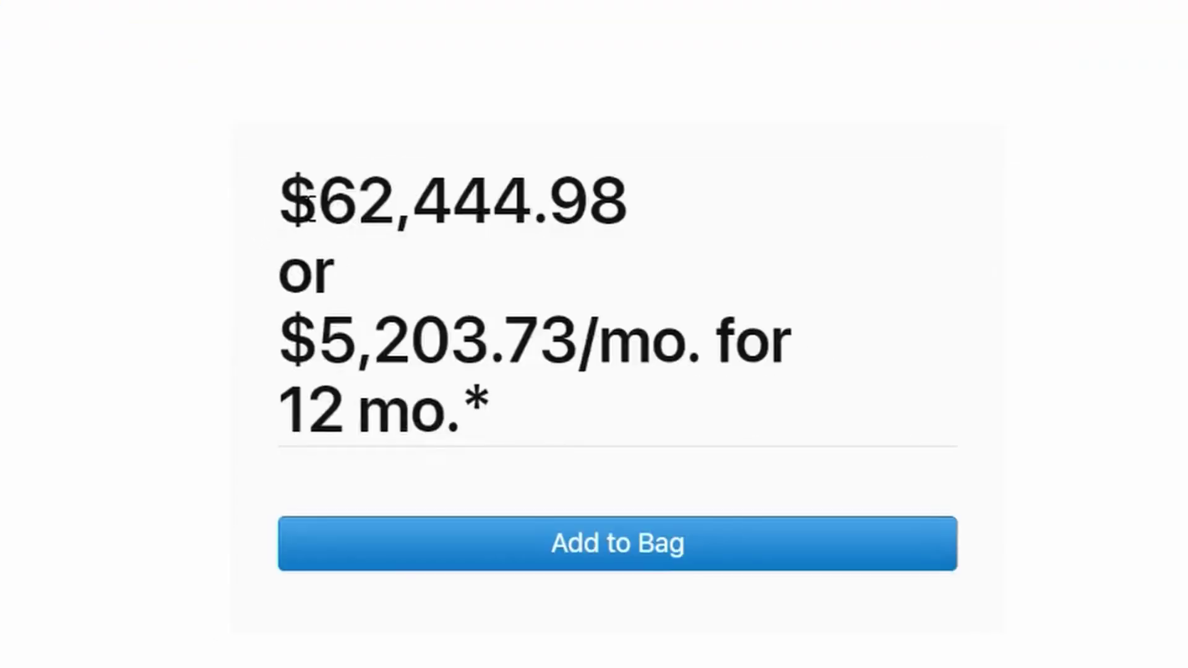
drag(283, 199, 432, 223)
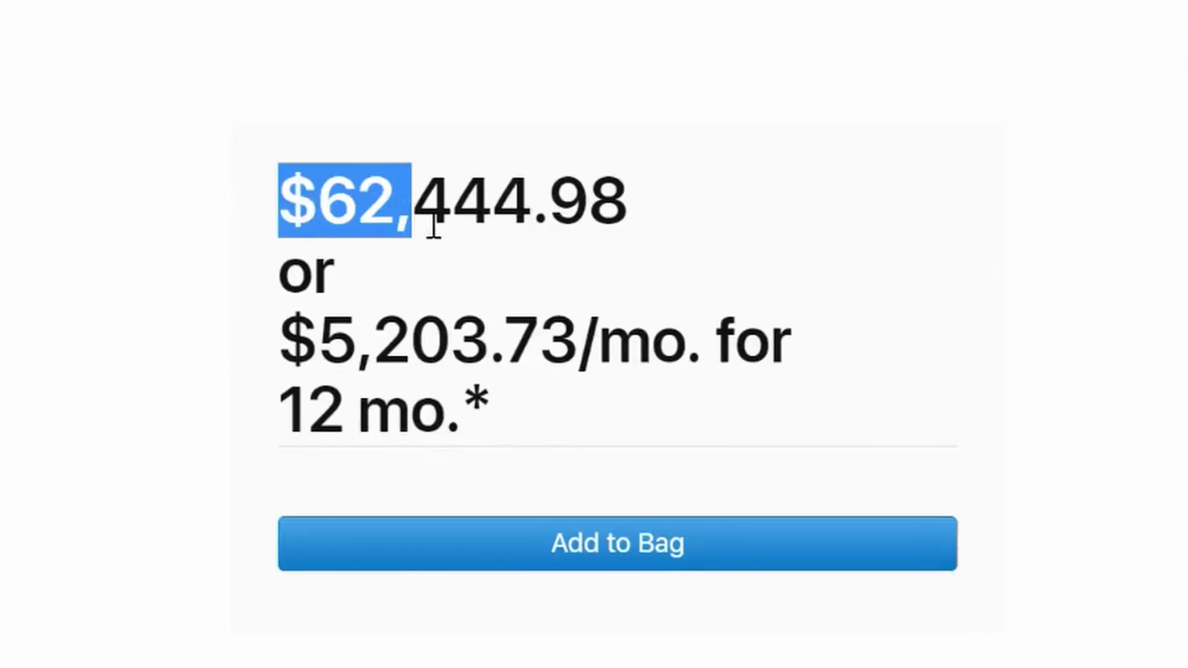